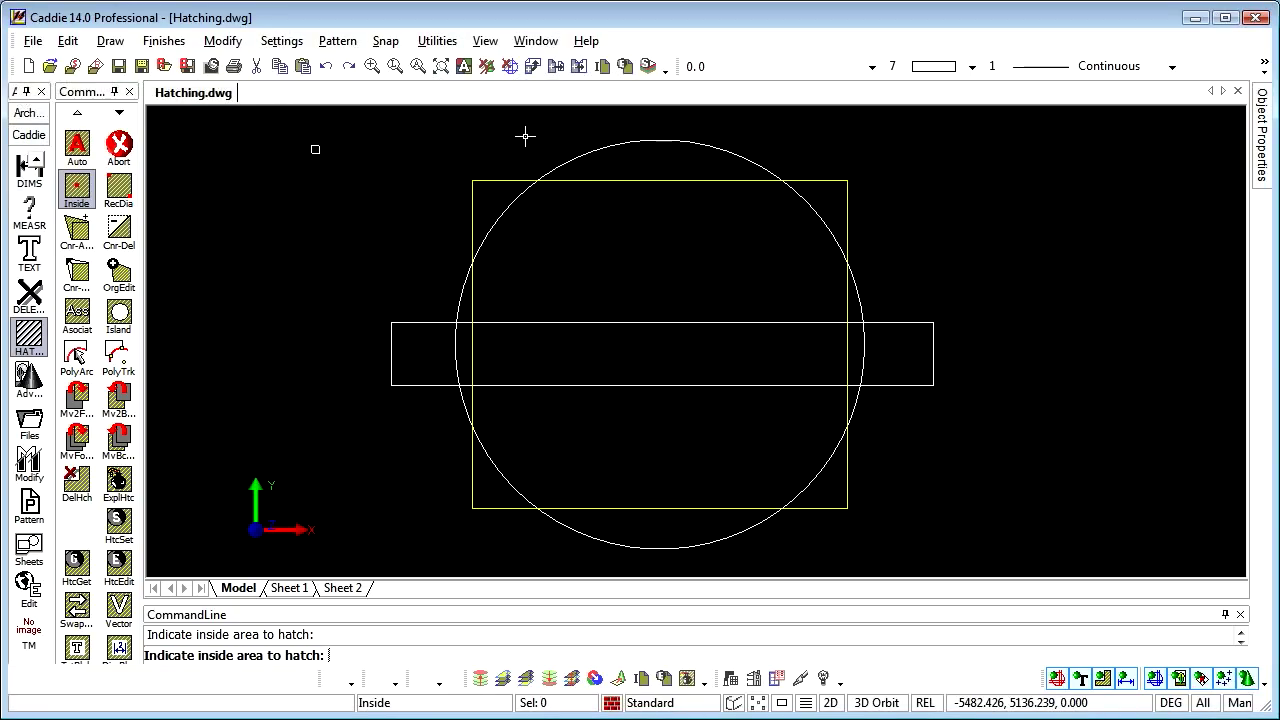
- Hatch the combined outline of circle, square and rectangle, and cut the circle-square areas above and below the rectangle out as islands by inside trace
click(525, 136)
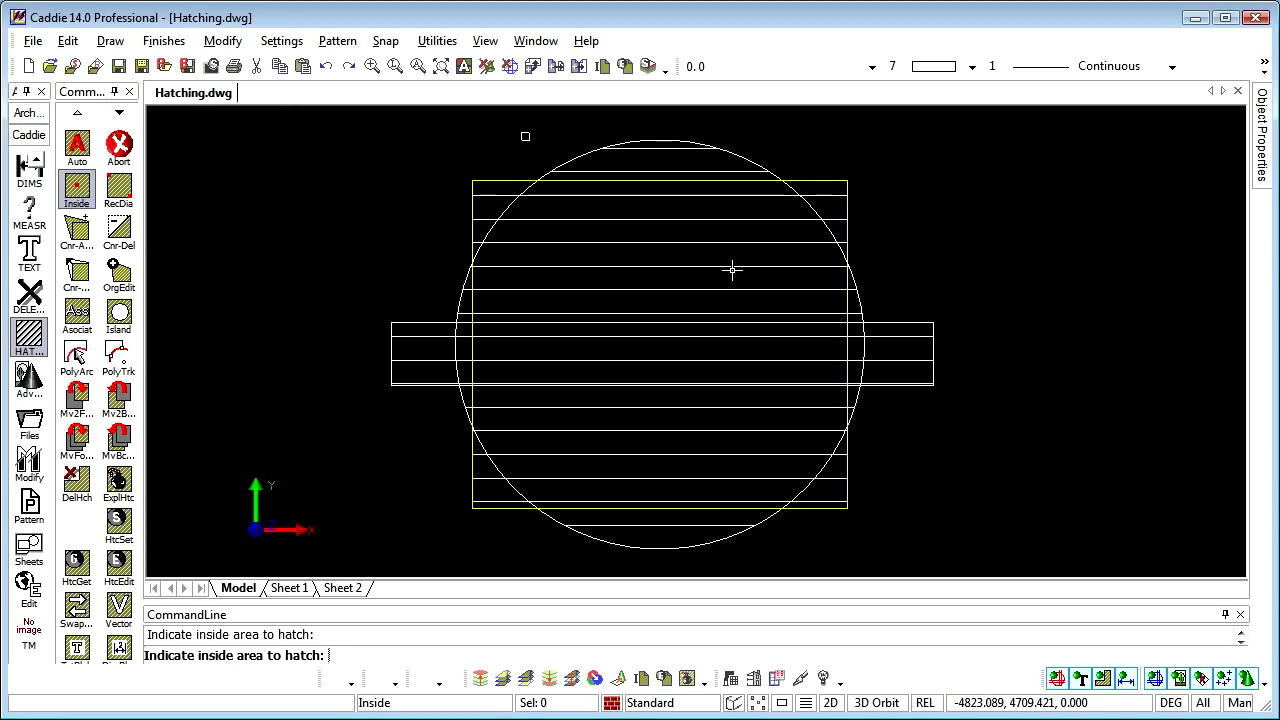
key(Escape)
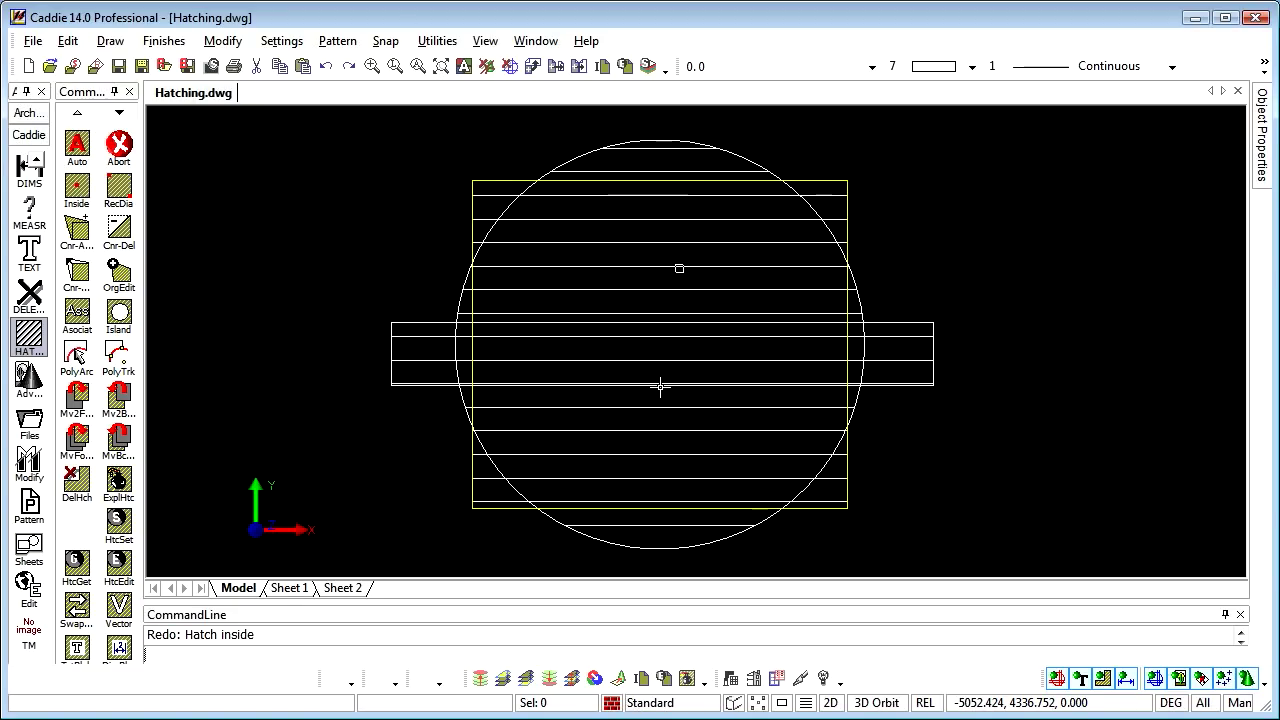
click(121, 319)
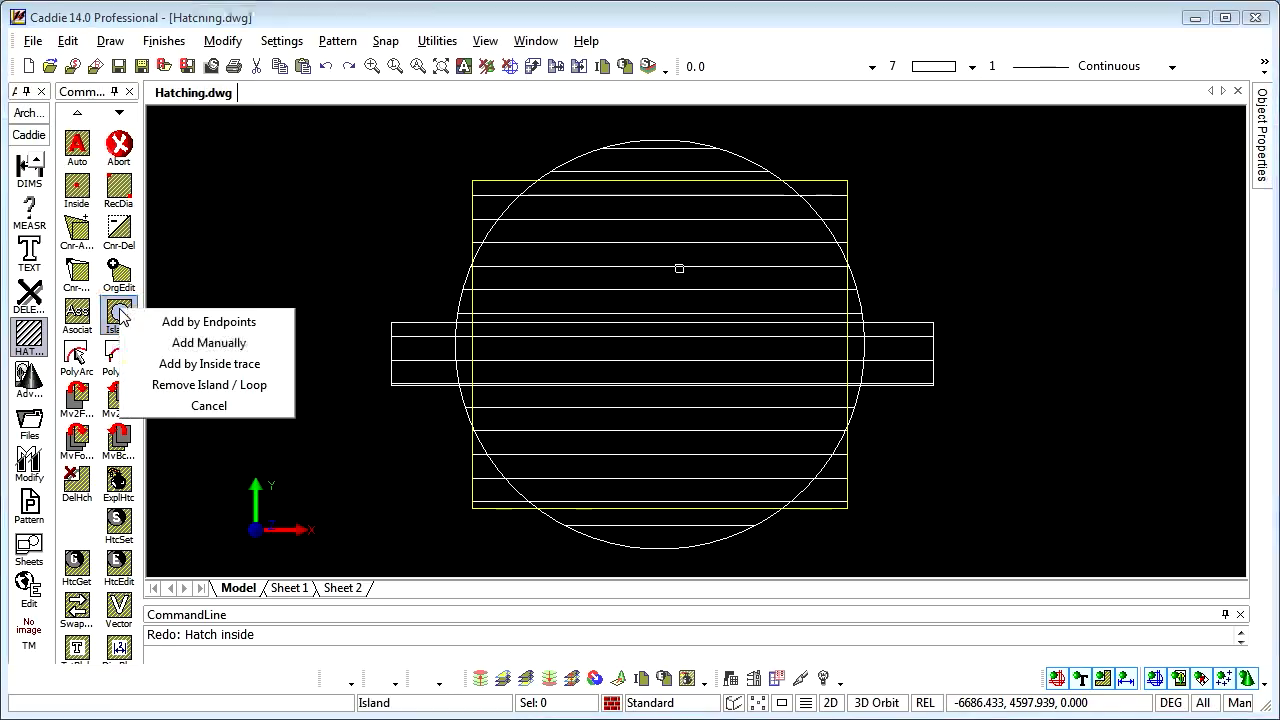
click(233, 364)
click(668, 278)
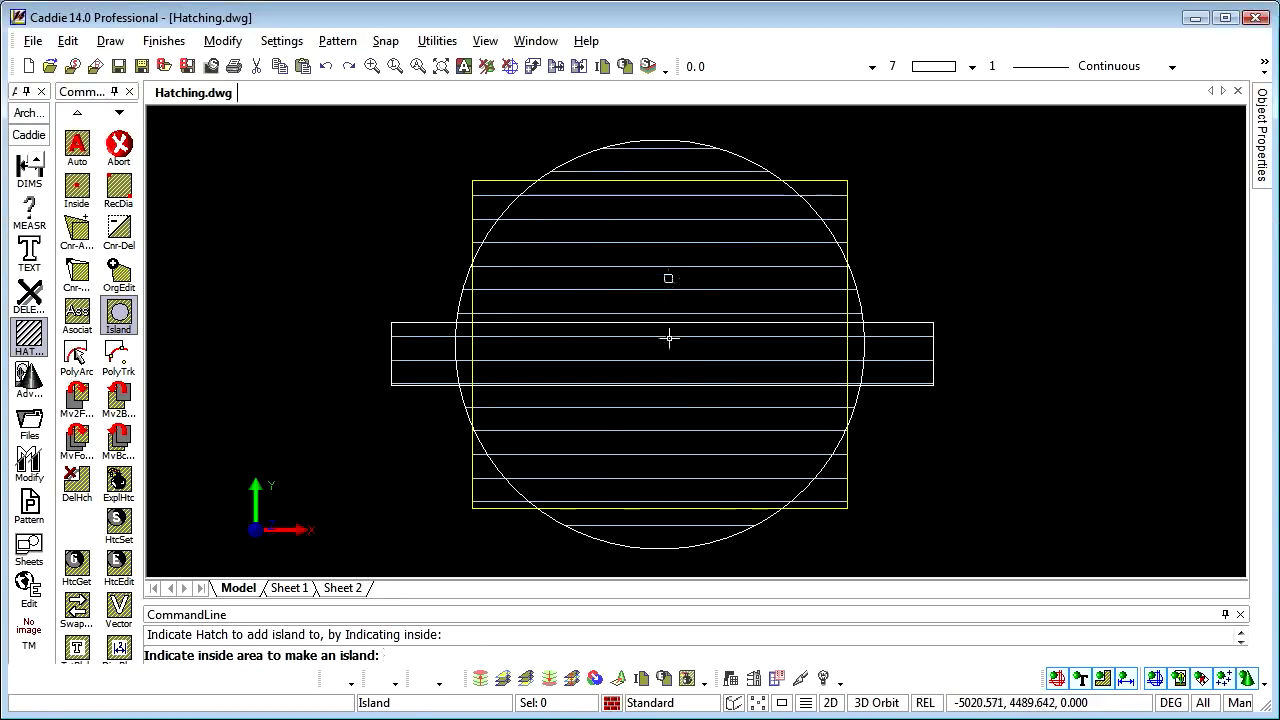
click(652, 245)
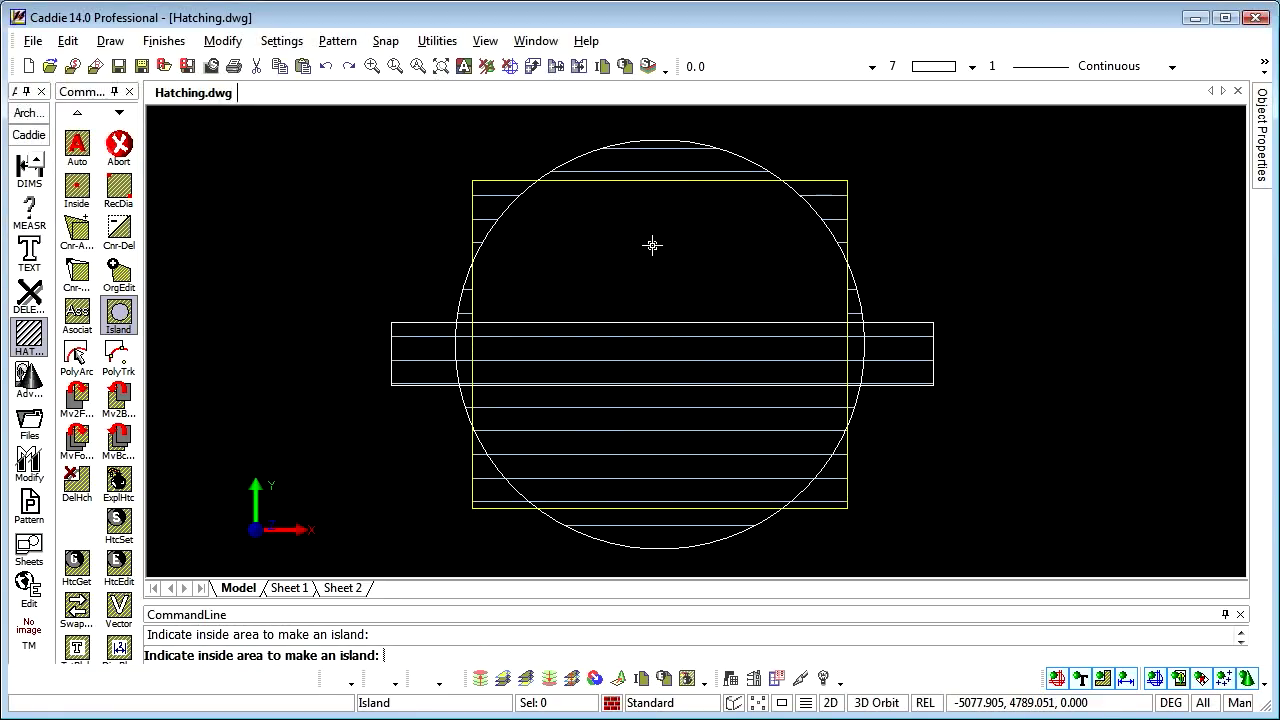
click(636, 421)
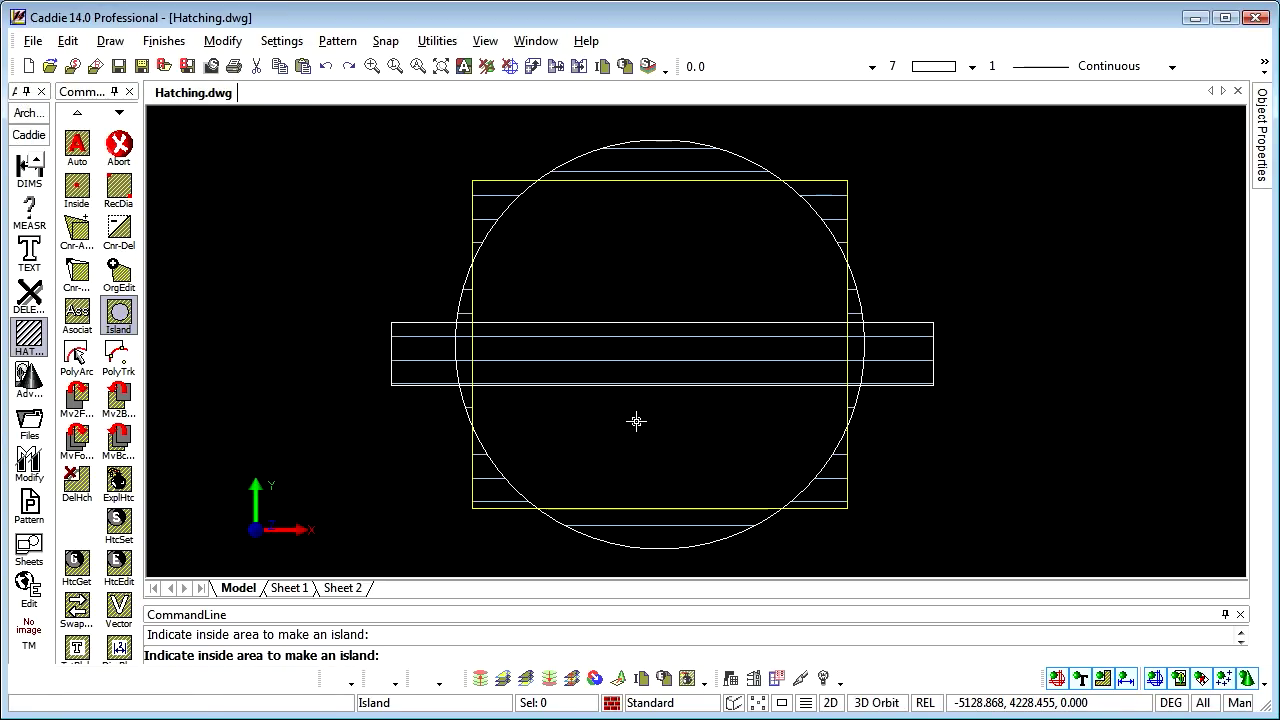
key(Escape)
- Delete the hatch from the overlapping circle, square and rectangle
click(678, 342)
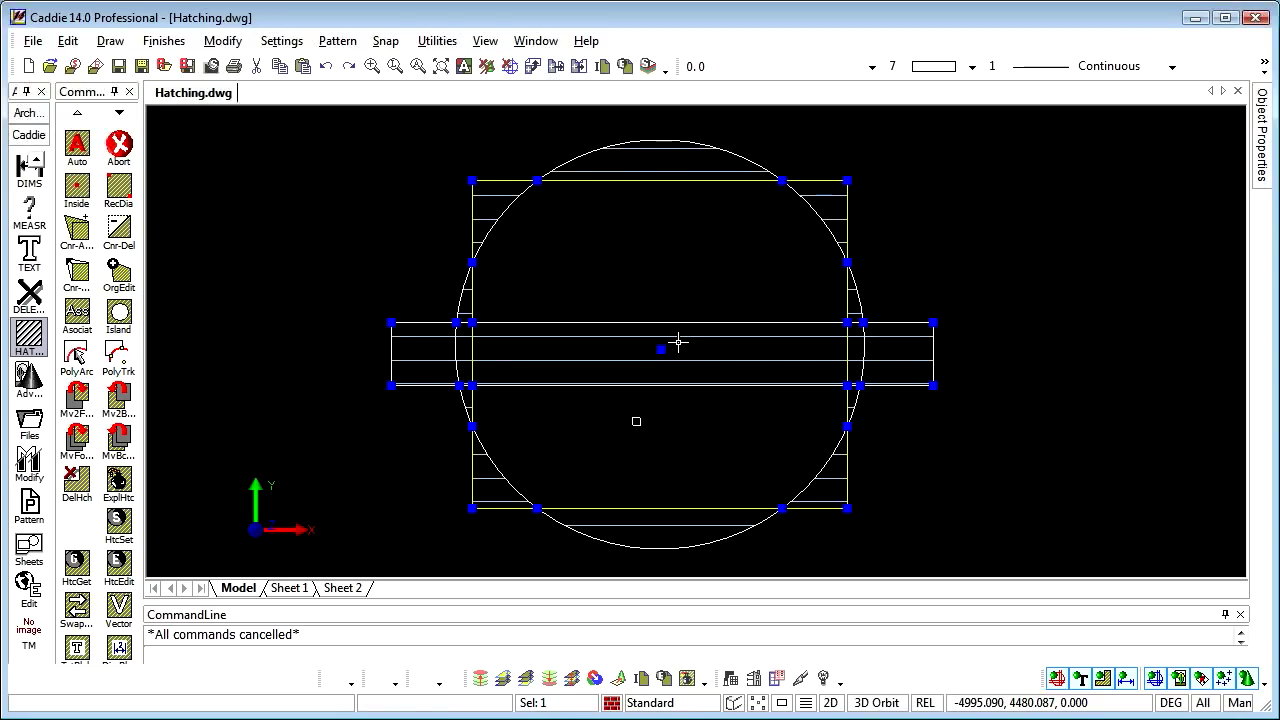
key(Delete)
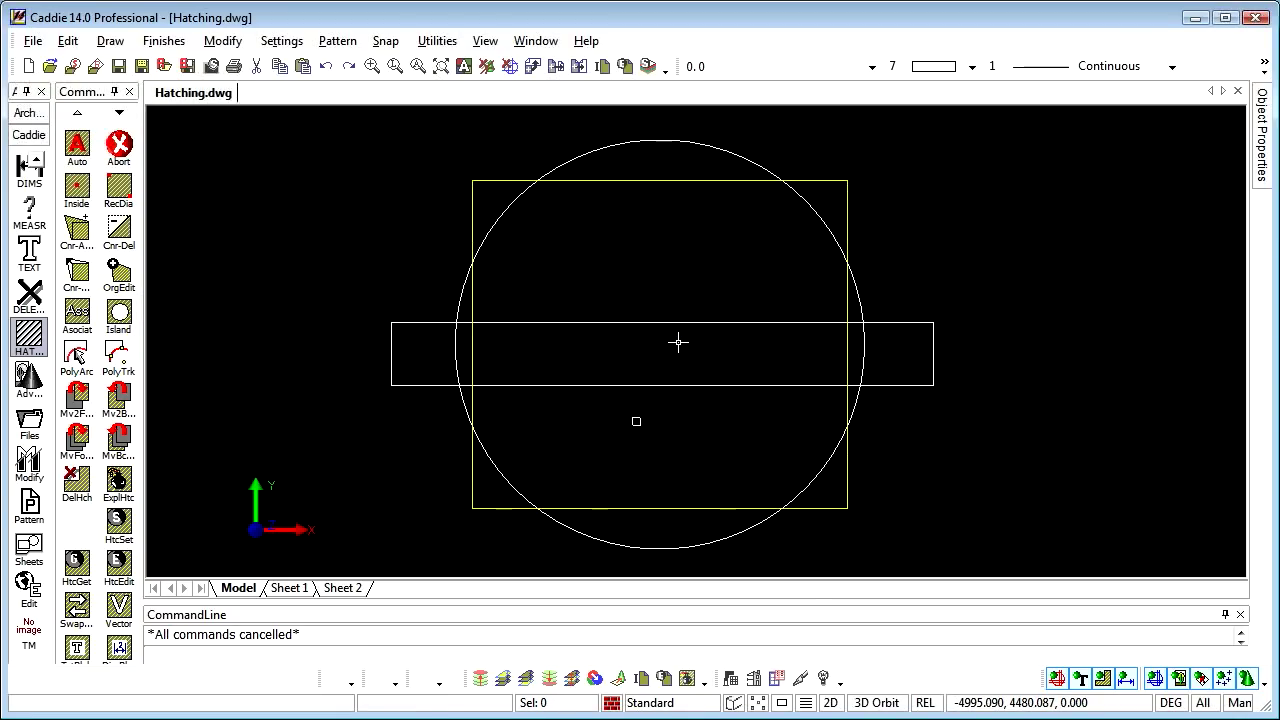
- Auto-hatch the combined outline with Inside, making islands of the central areas above and below the rectangle and the two slivers between circle and square inside it
click(77, 158)
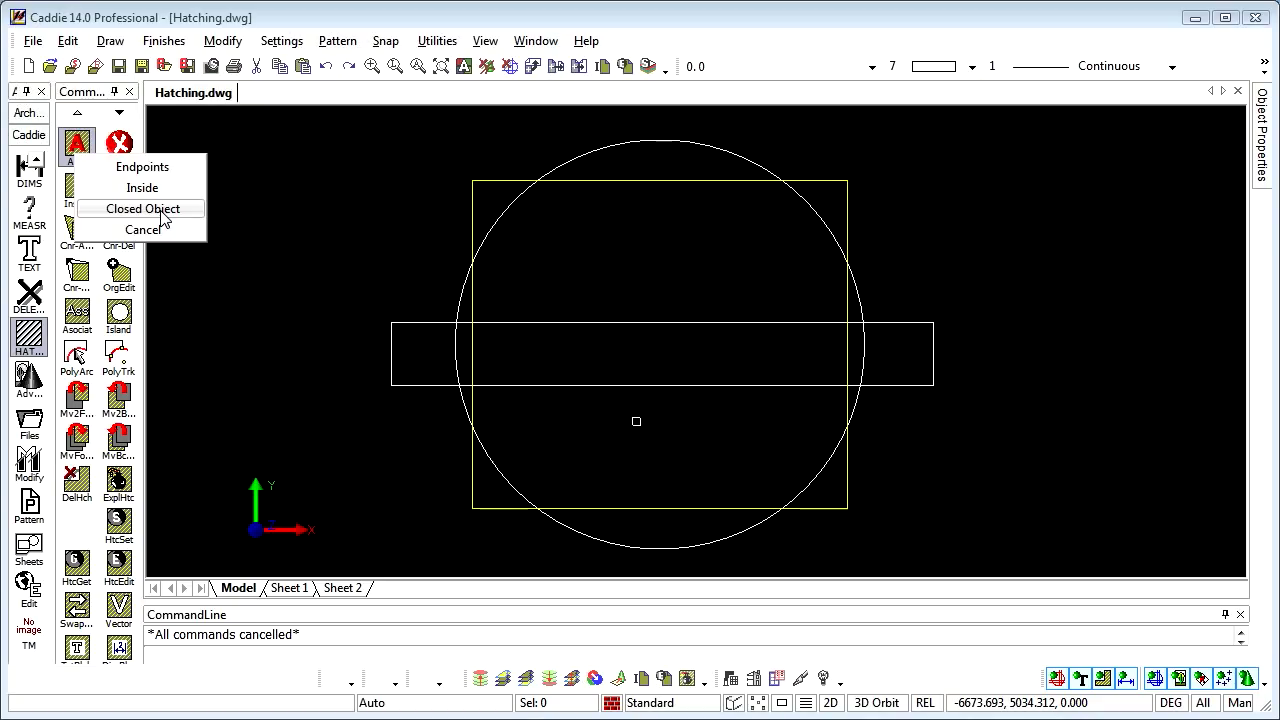
click(164, 190)
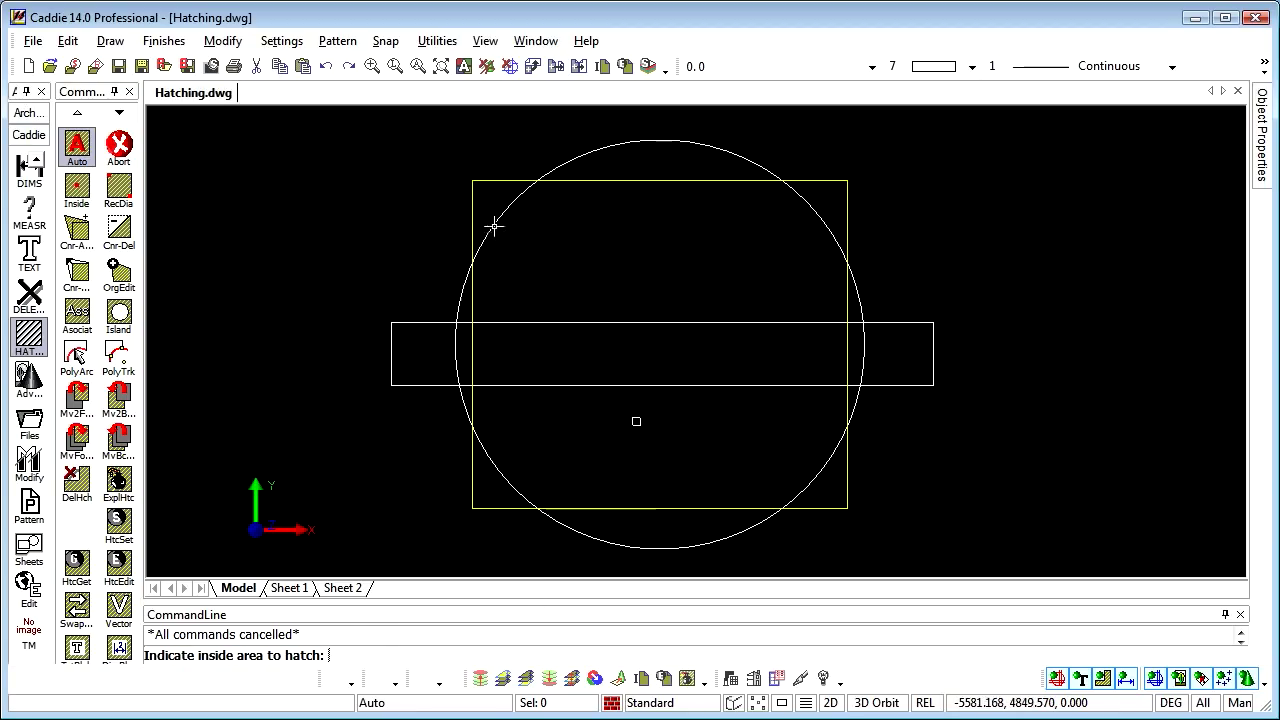
click(514, 148)
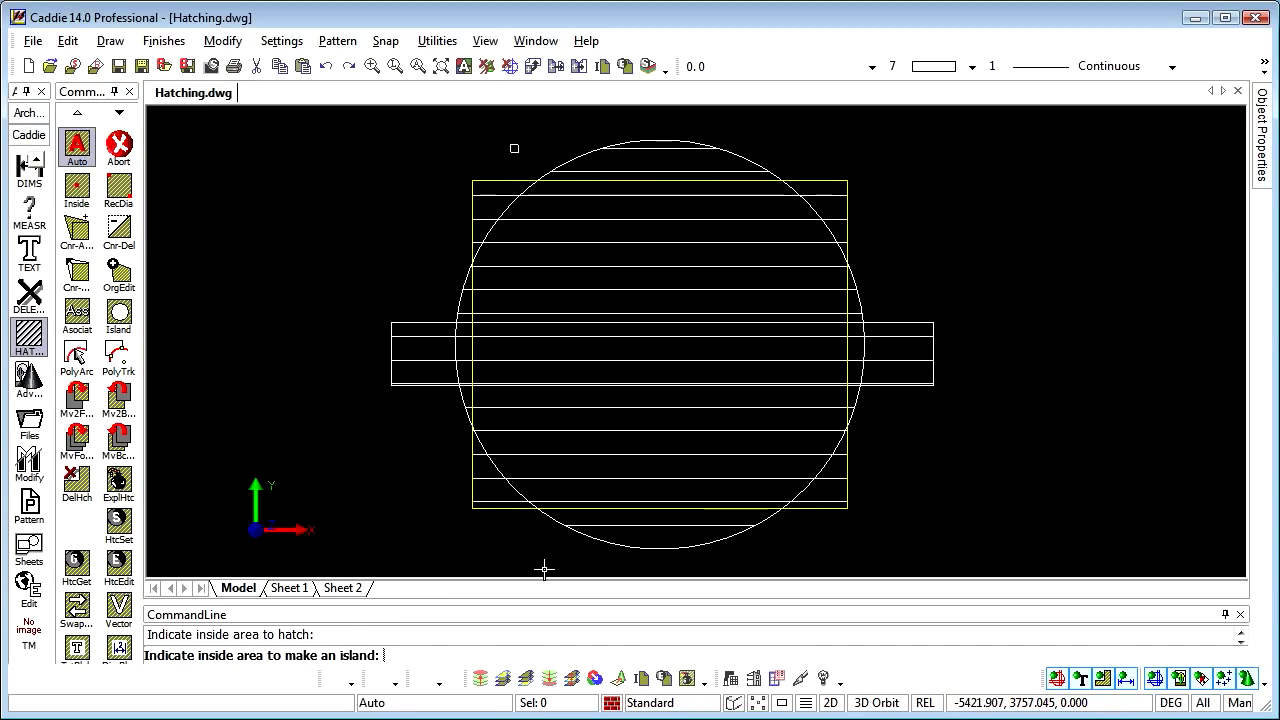
click(668, 280)
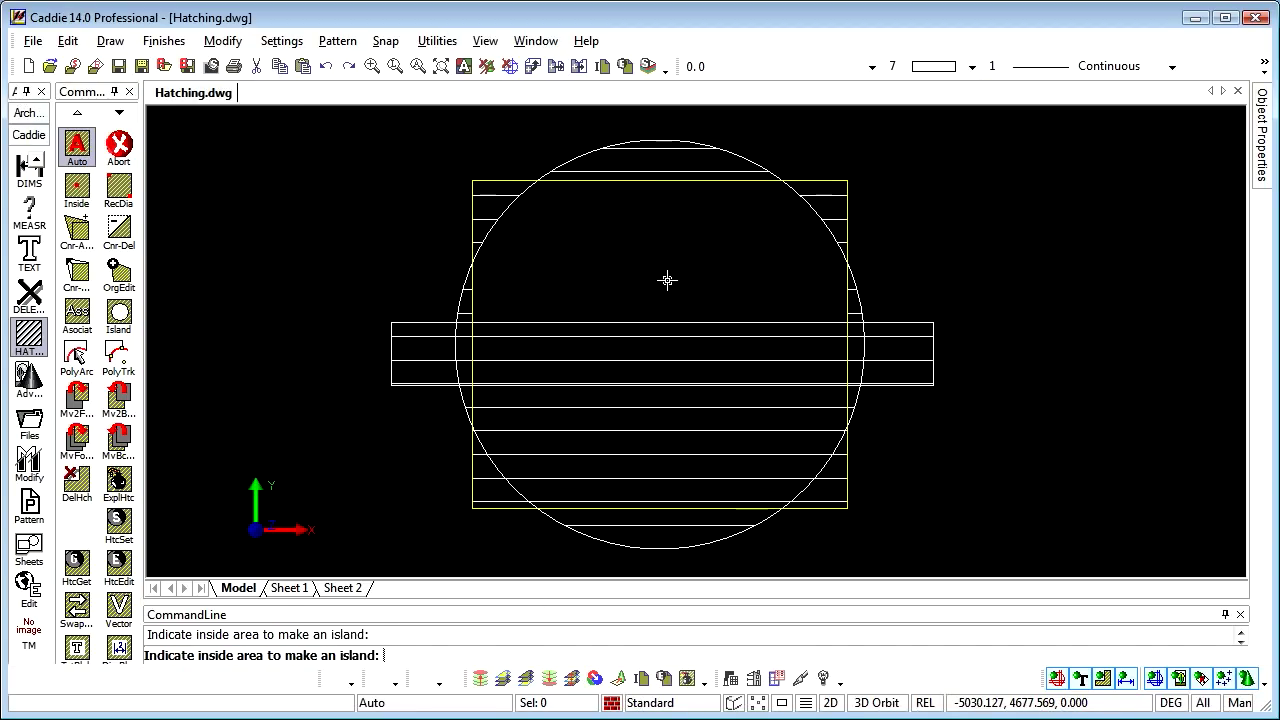
click(697, 452)
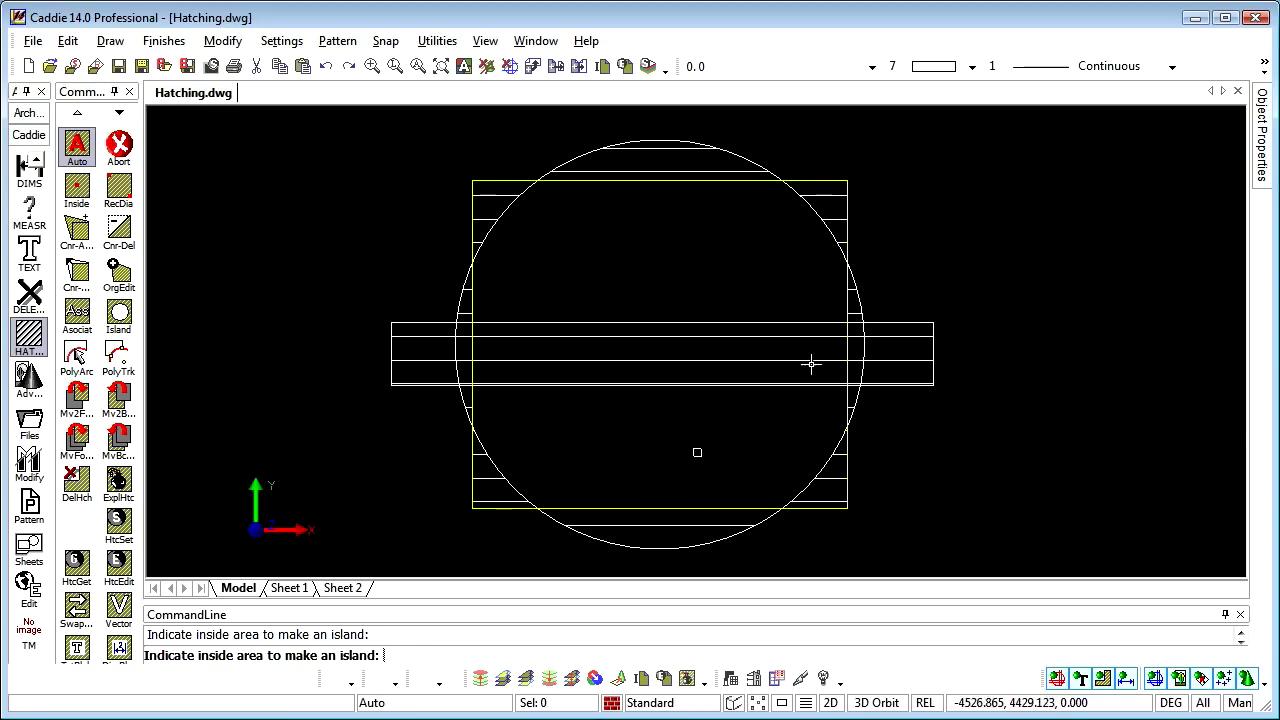
click(858, 359)
click(465, 359)
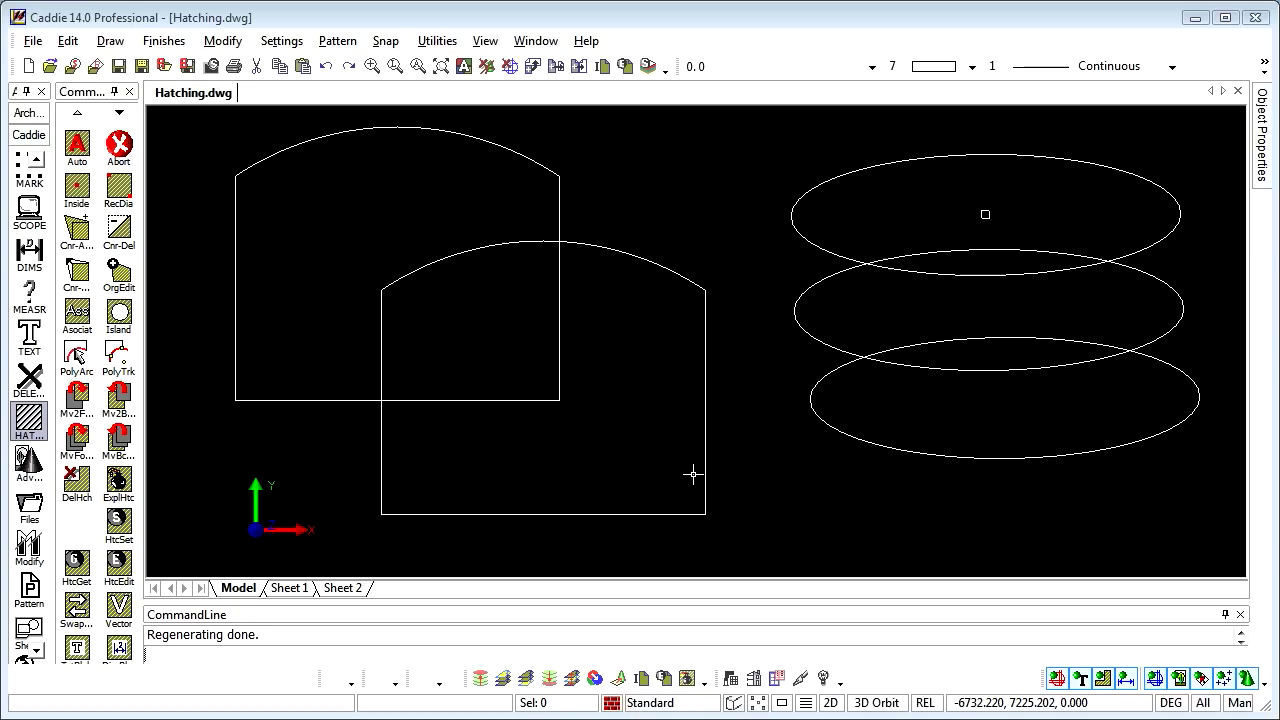
- Auto-hatch the upper-left arched shape as a Closed Object, then select its outline to check that it is one object
click(76, 147)
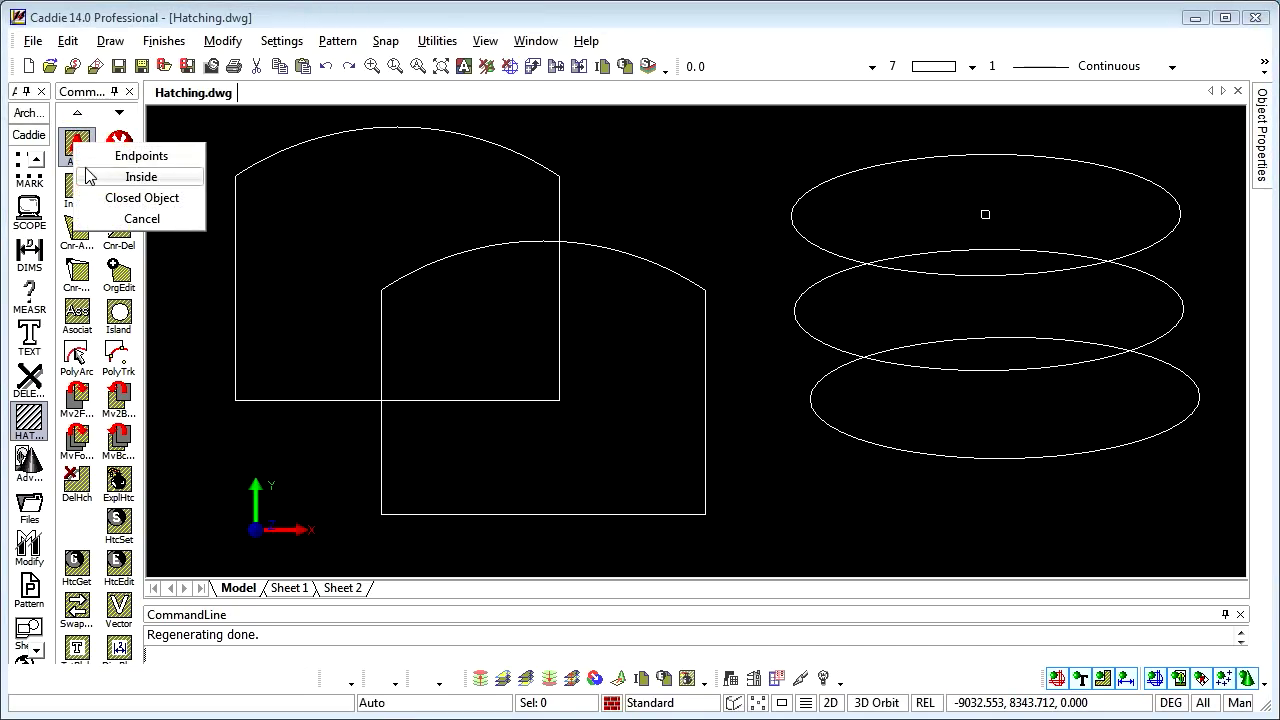
click(141, 198)
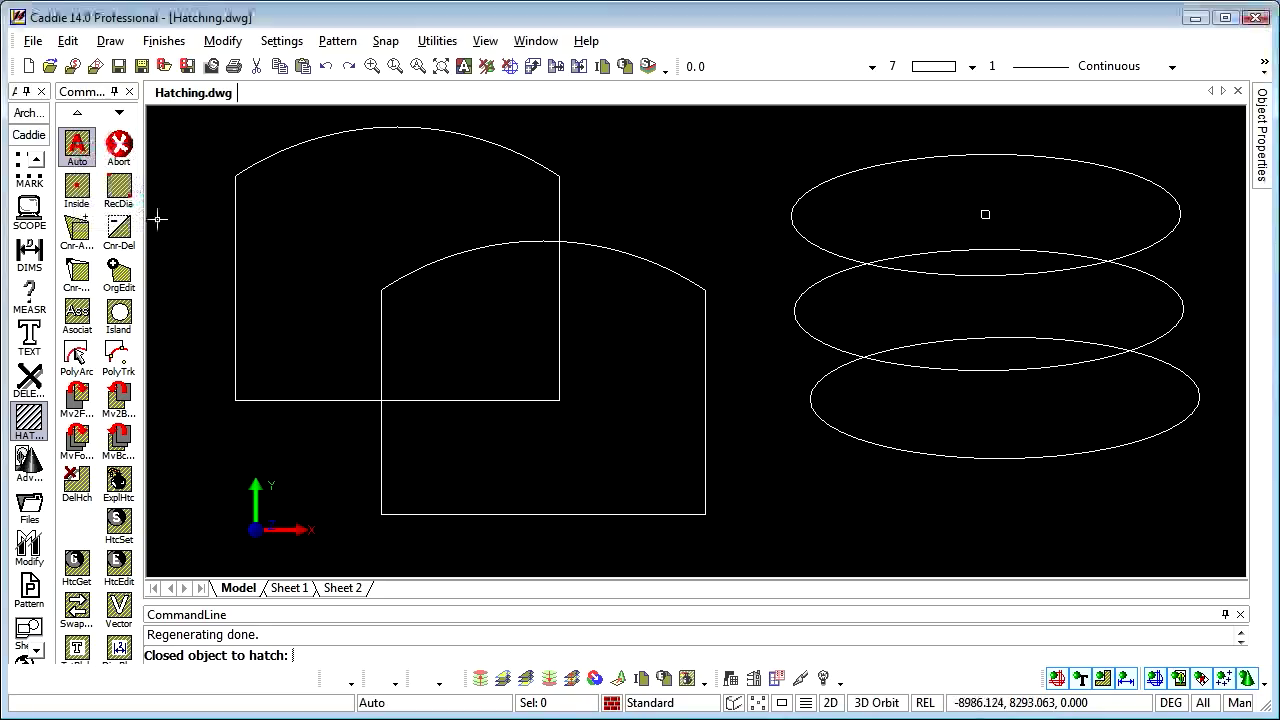
click(298, 384)
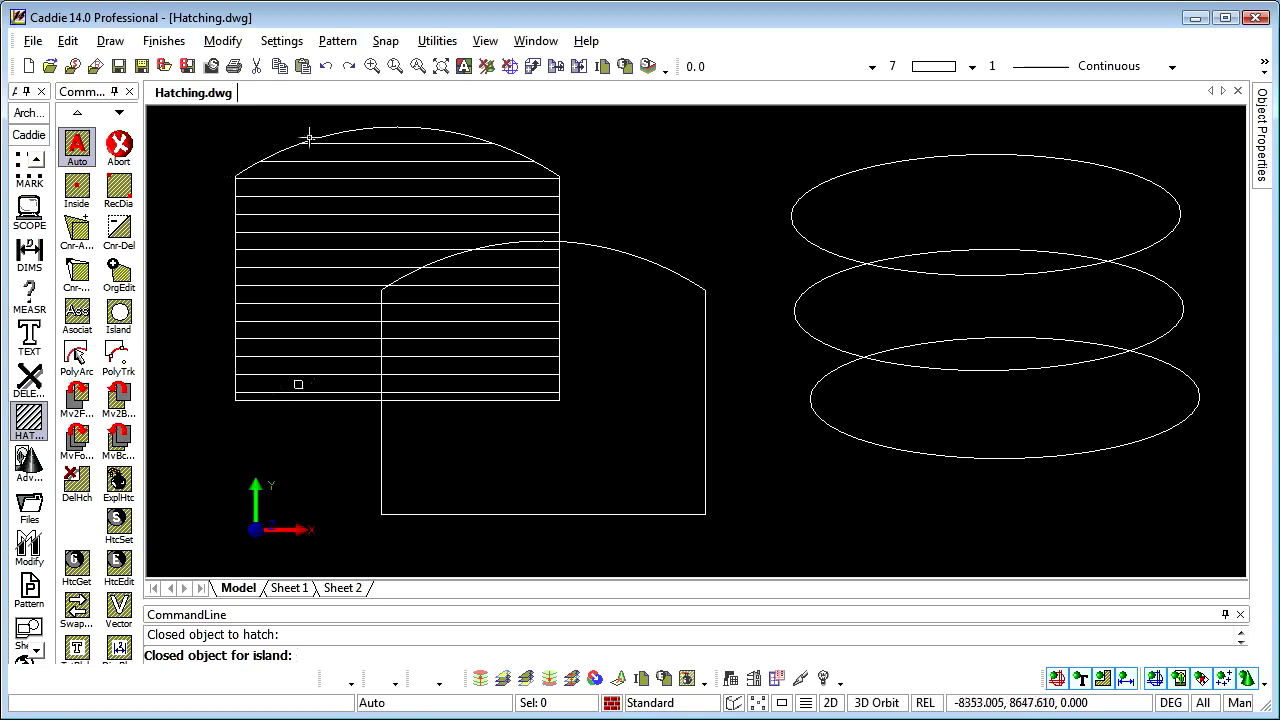
key(Escape)
click(236, 222)
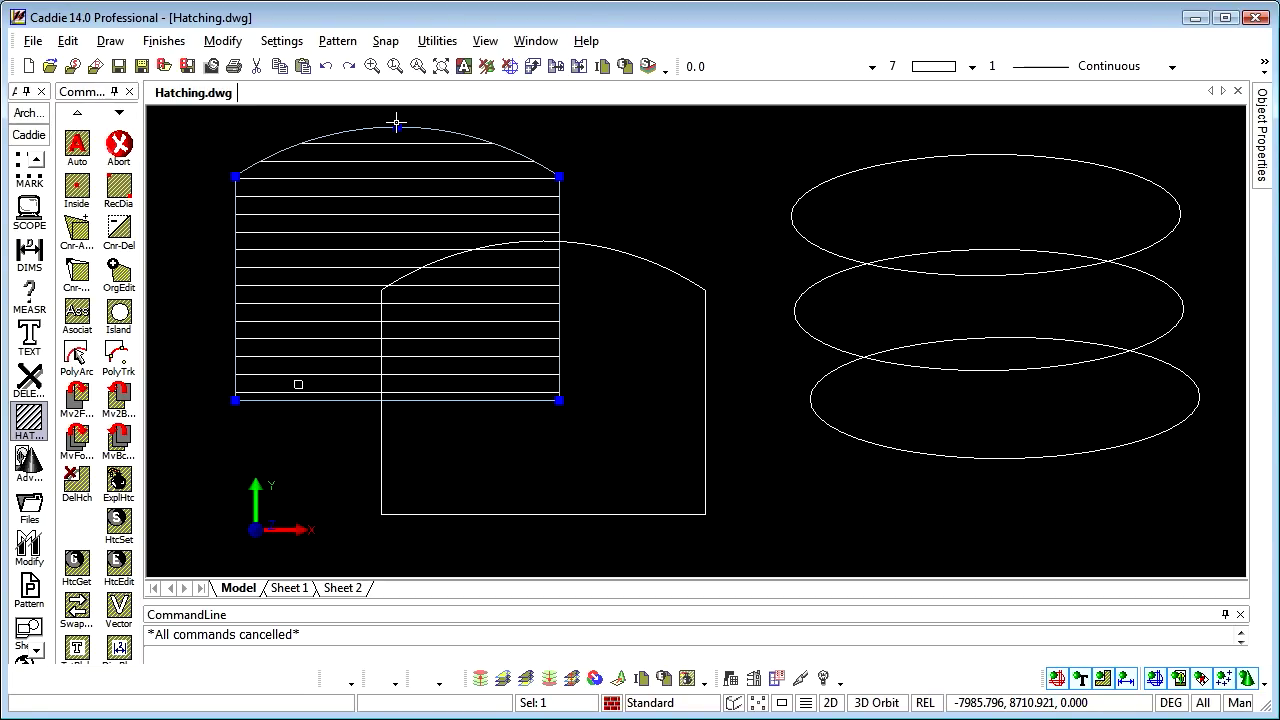
key(Escape)
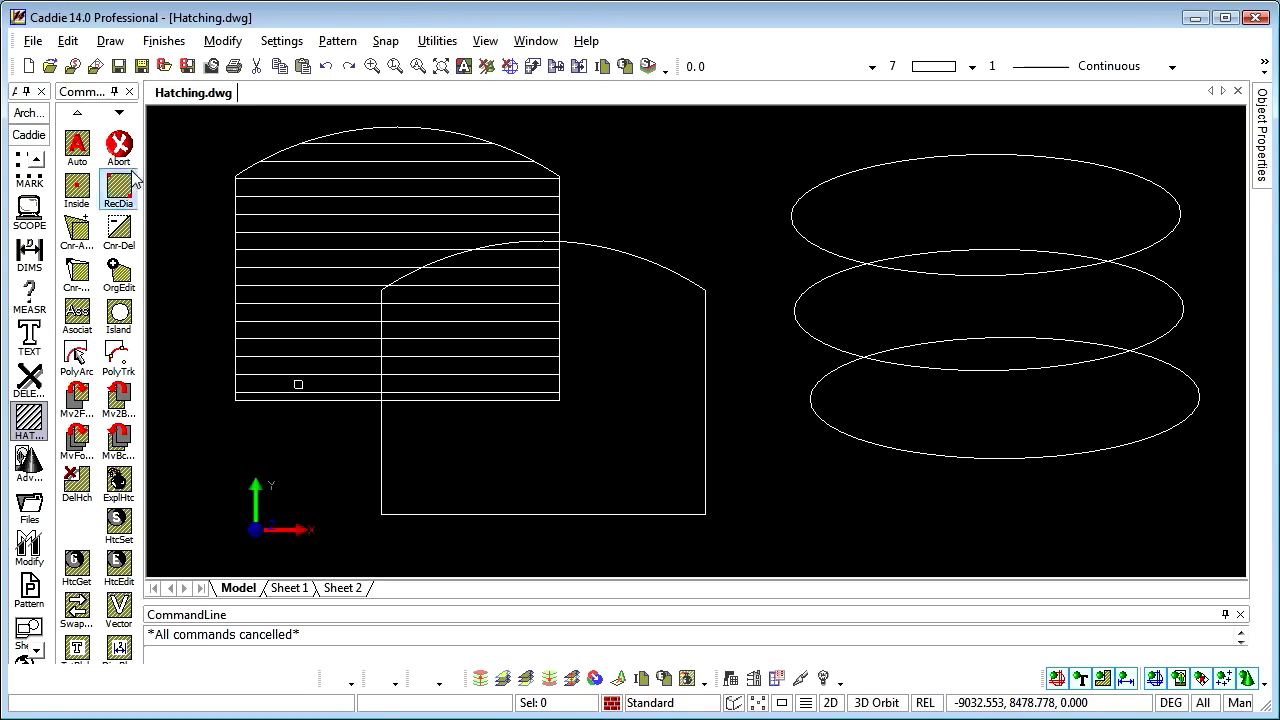
- Auto-hatch the middle ellipse as a Closed Object without adding islands
click(77, 148)
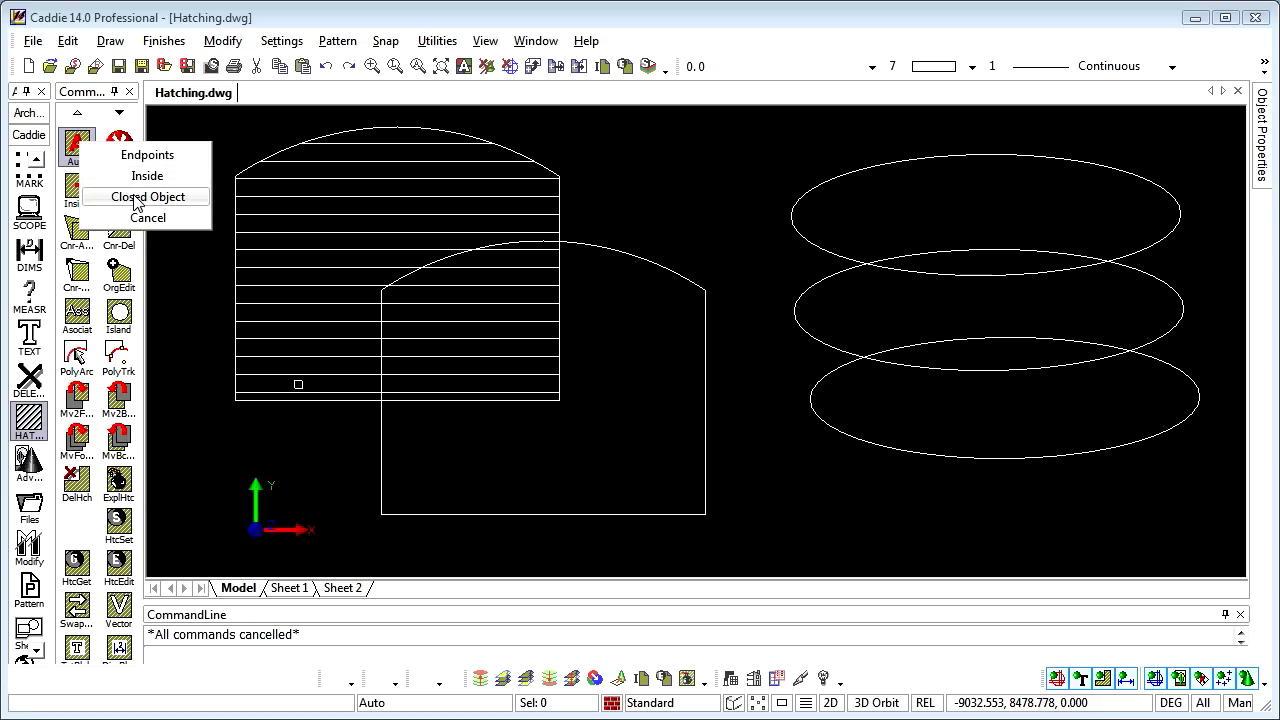
click(137, 200)
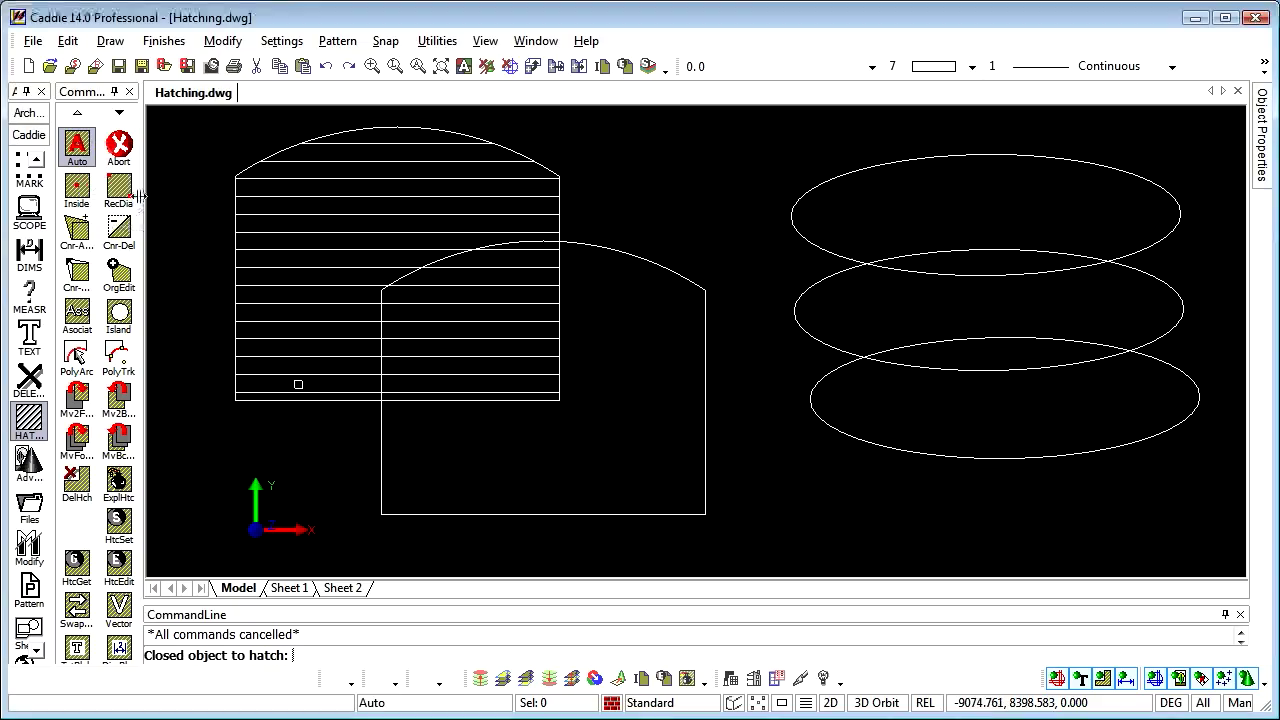
click(797, 298)
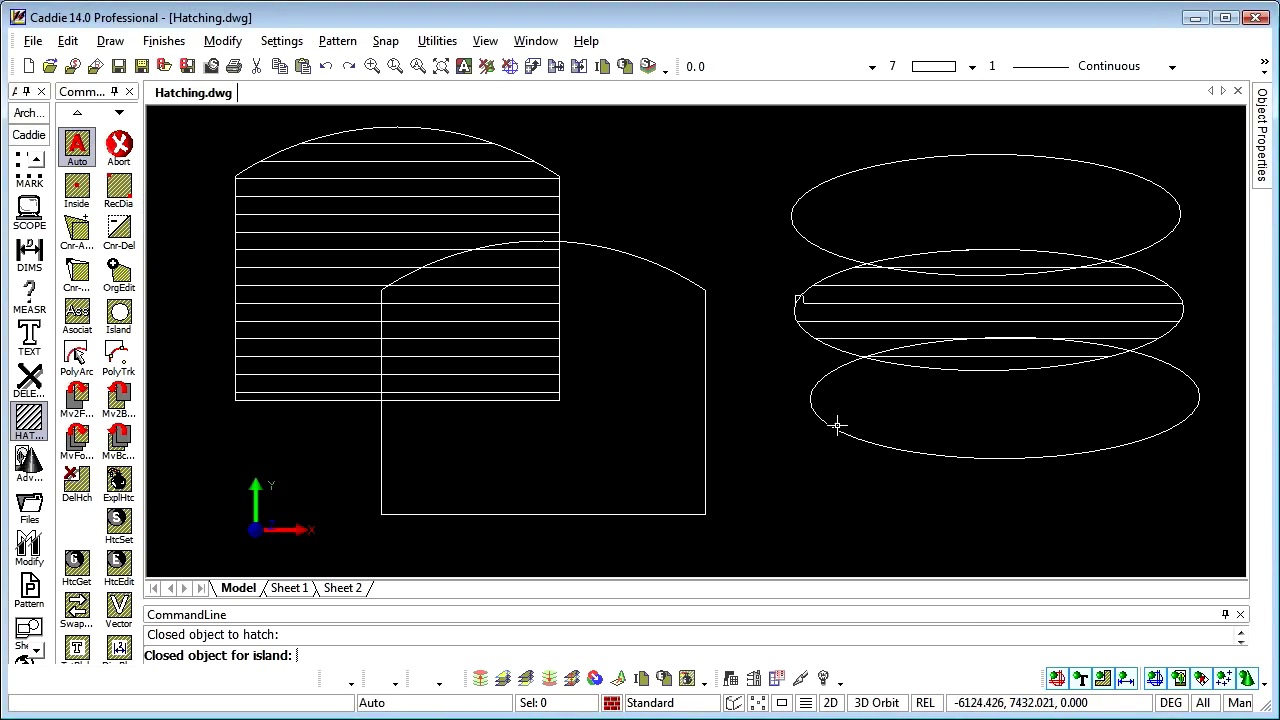
key(Escape)
click(814, 226)
click(990, 214)
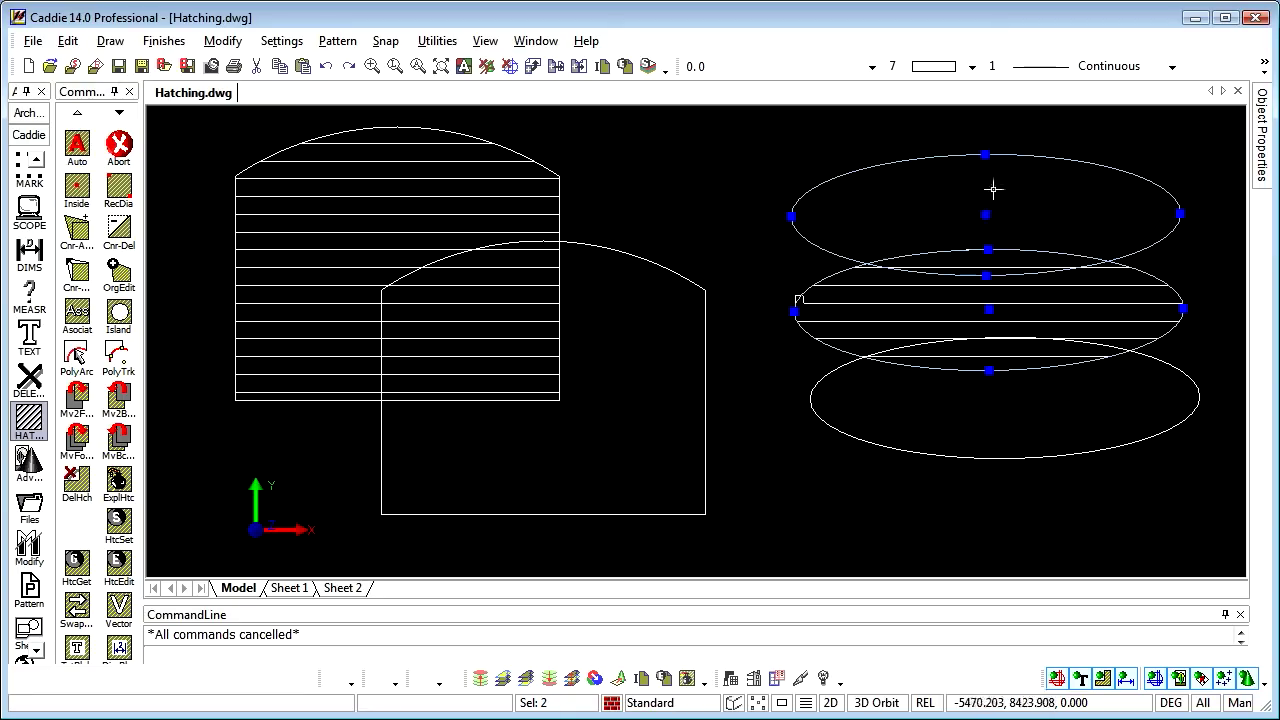
key(Escape)
- Move the top ellipse up and the bottom ellipse down so both are clear of the hatched middle ellipse
click(878, 254)
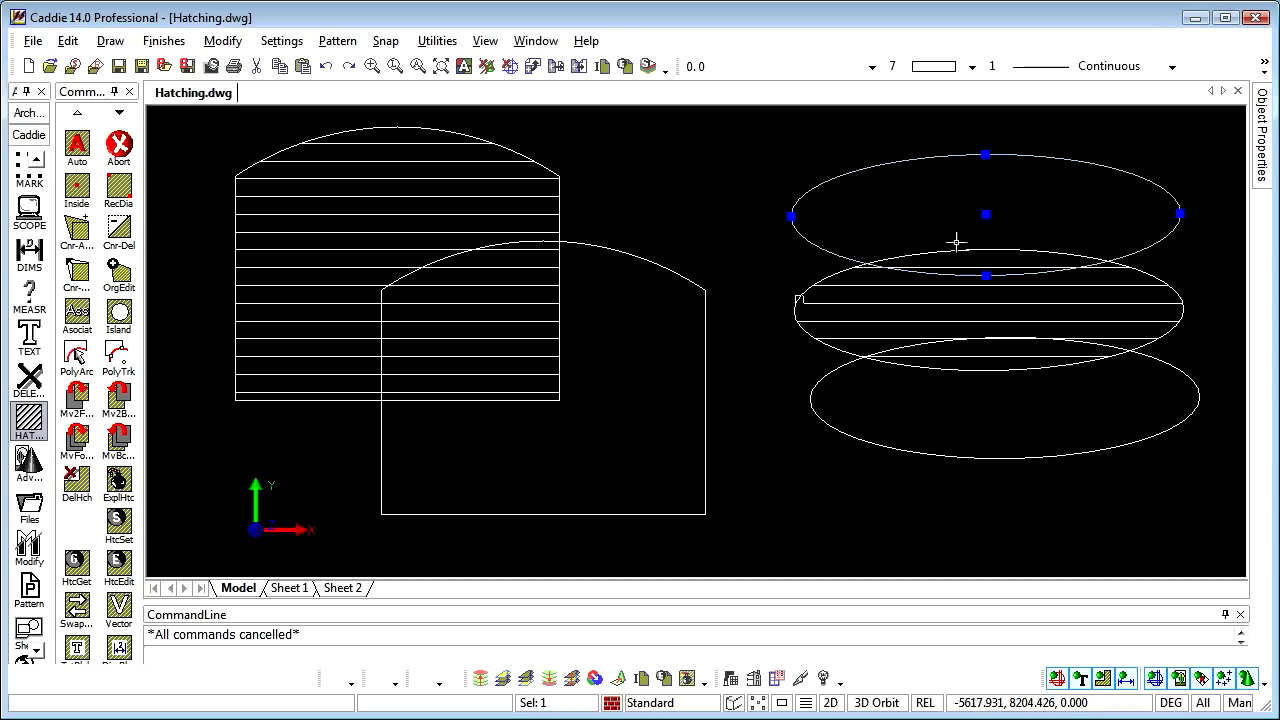
click(986, 218)
click(989, 170)
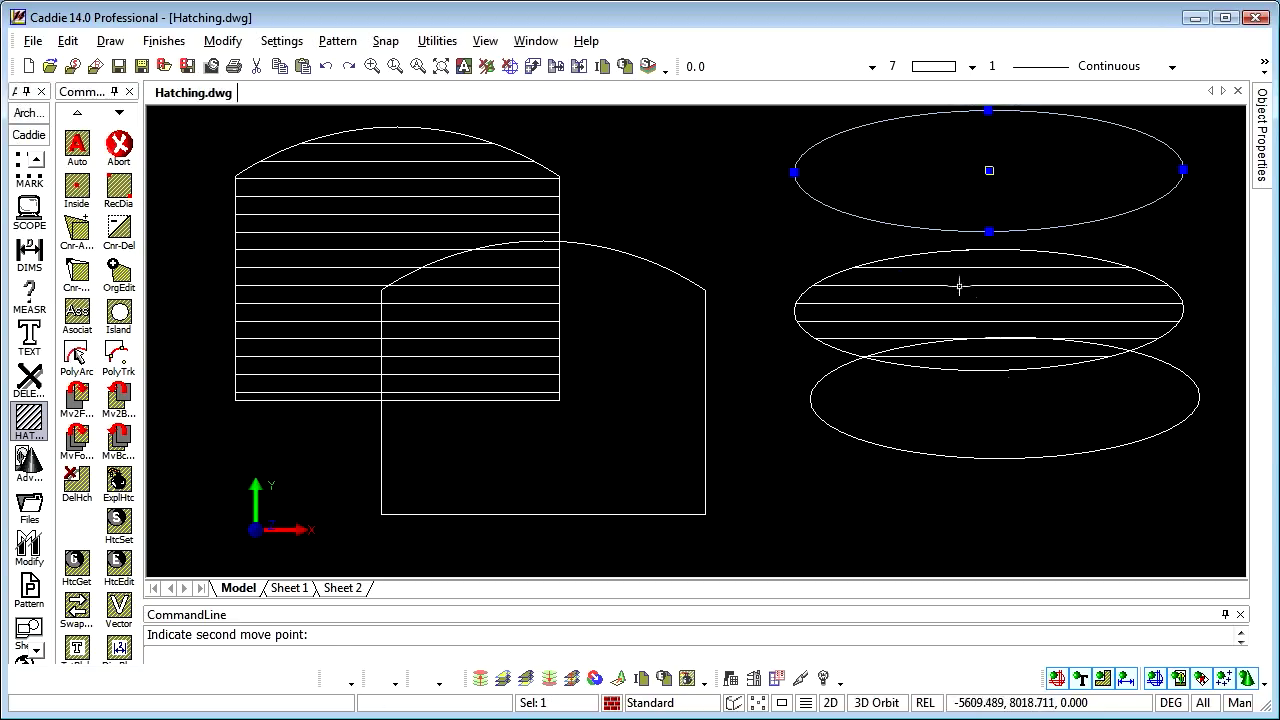
key(Escape)
click(1006, 453)
click(1005, 398)
click(1001, 449)
key(Escape)
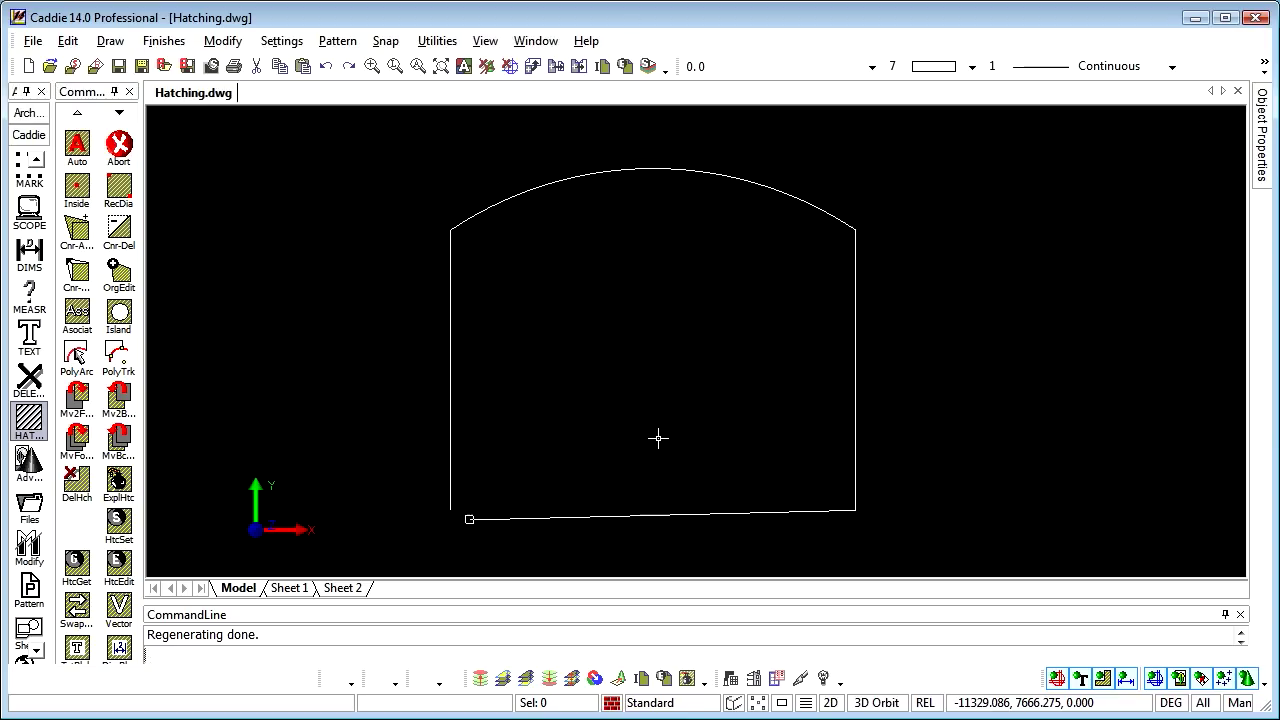
- Select the arched outline's four parts and move the bottom line's free left endpoint further down to widen the gap at the corner
click(450, 400)
click(583, 200)
click(834, 330)
click(693, 511)
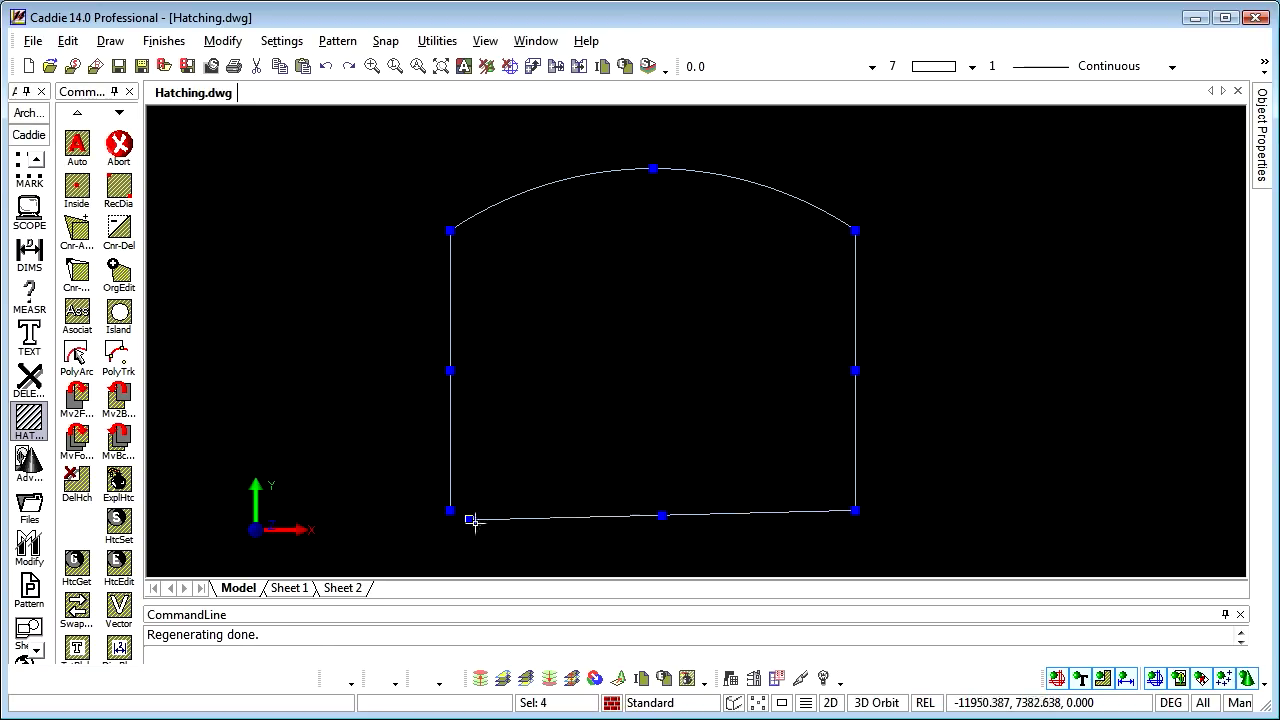
click(469, 519)
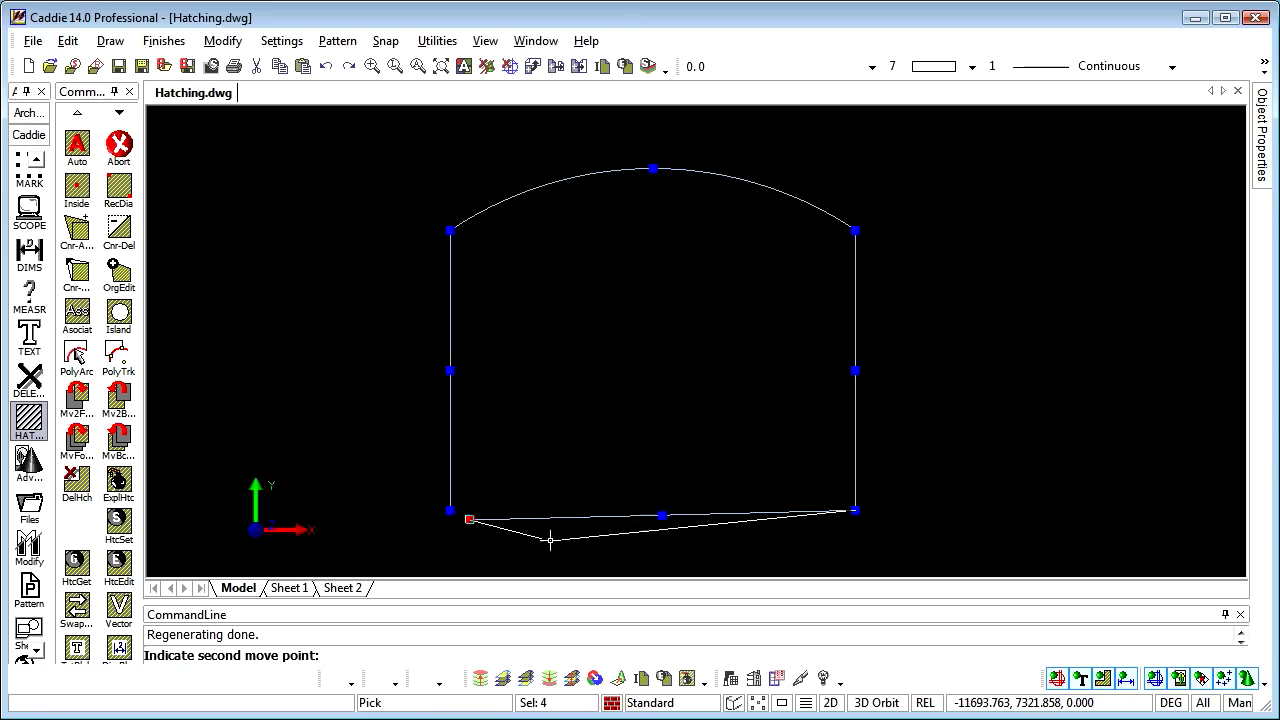
click(476, 534)
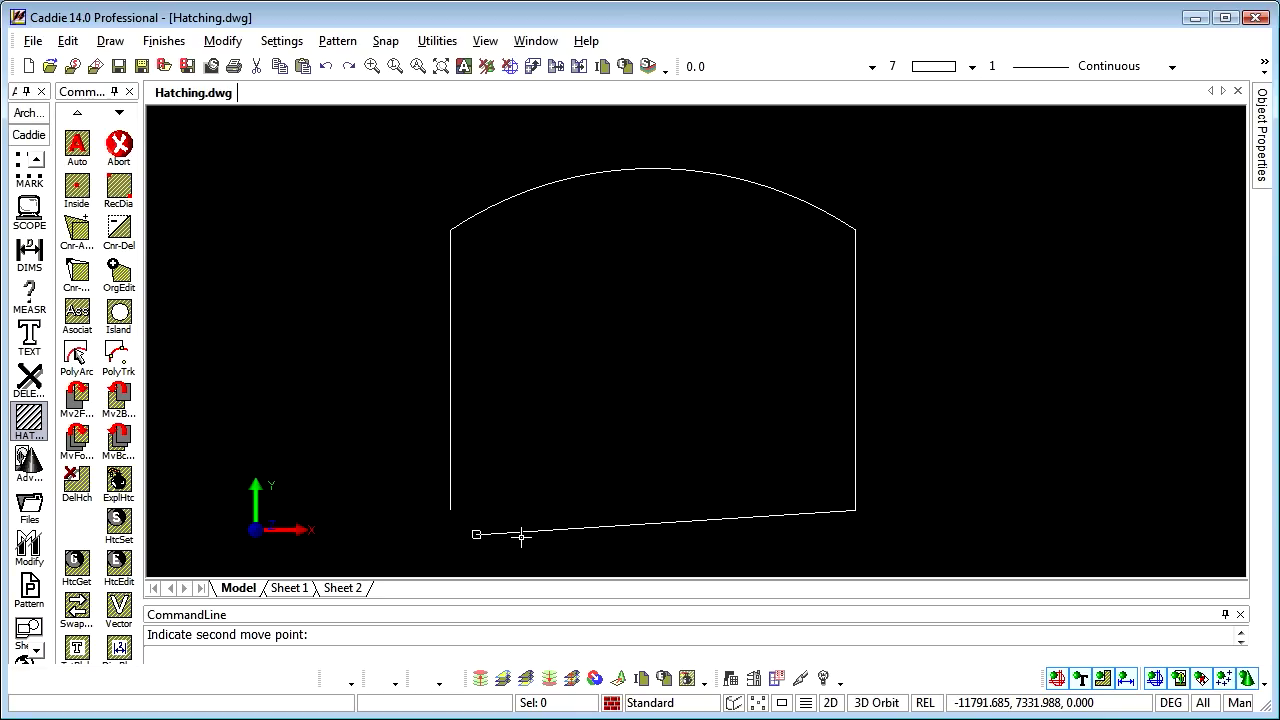
- Try to auto-hatch the open arched outline with the Inside option
click(77, 146)
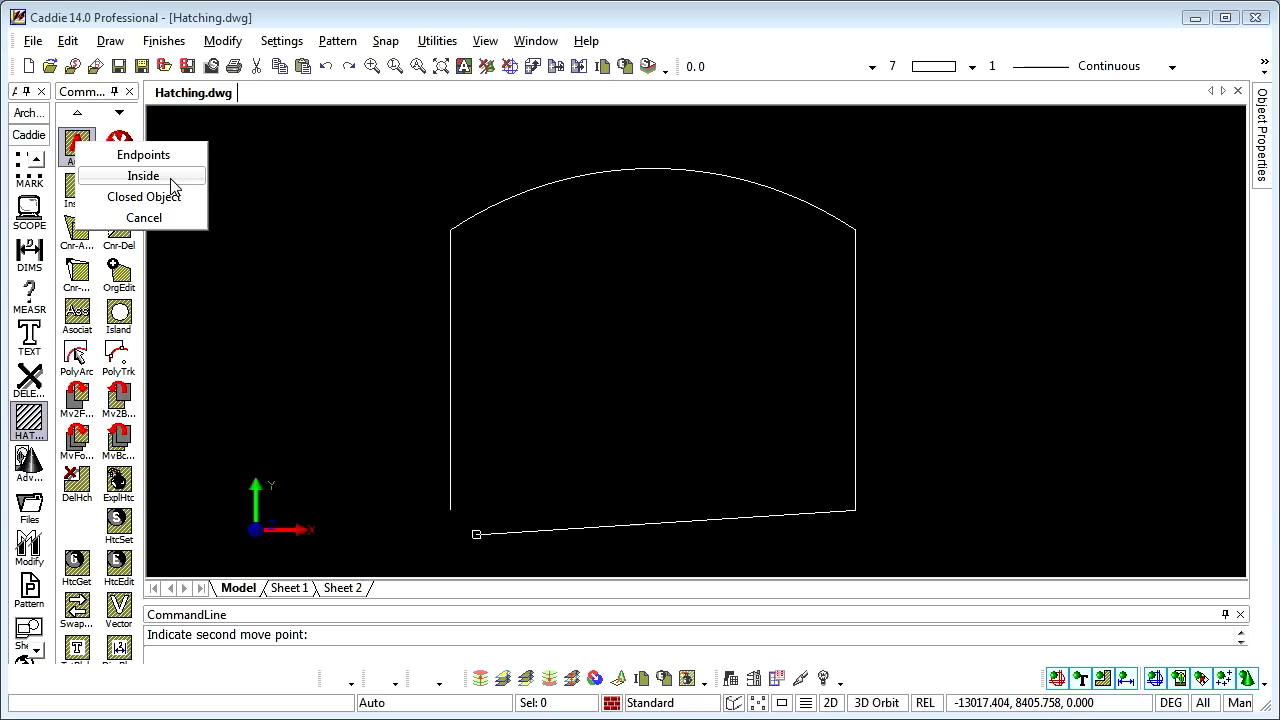
click(171, 178)
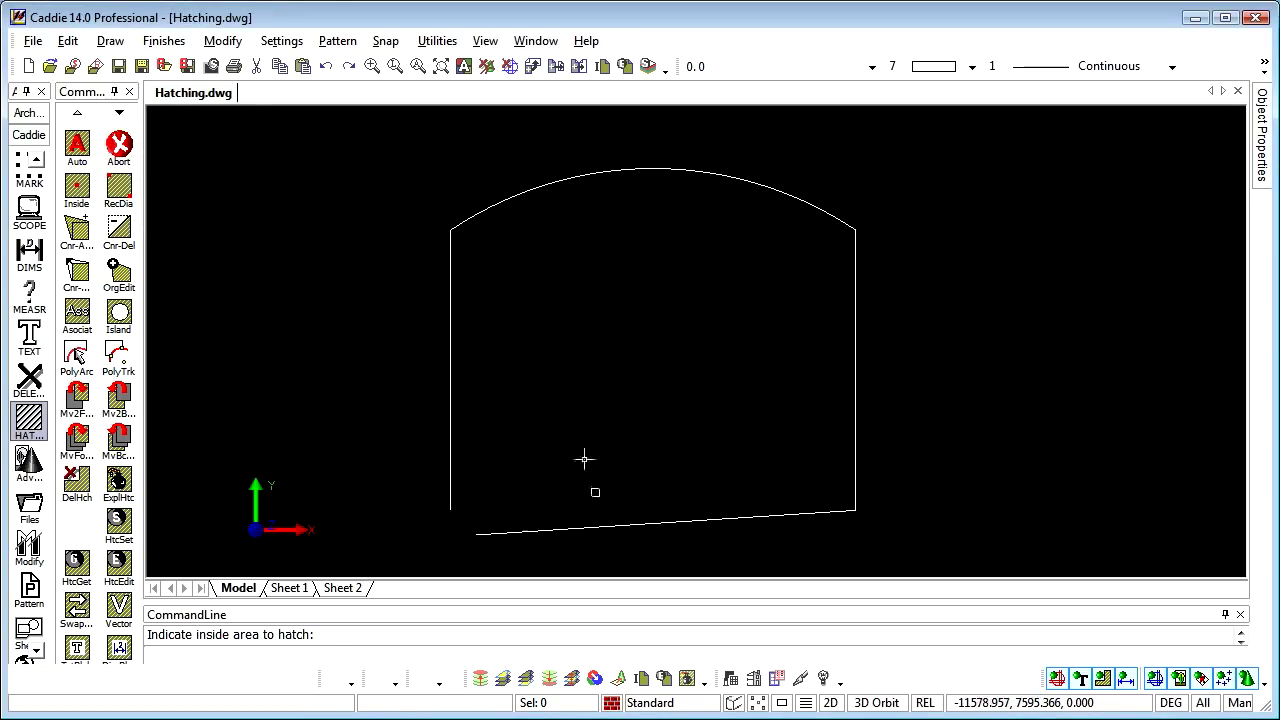
- Auto-hatch the open arched outline with Endpoints, tracing upward from the lower part of its left line, and accept closing the open trace
click(77, 148)
click(155, 162)
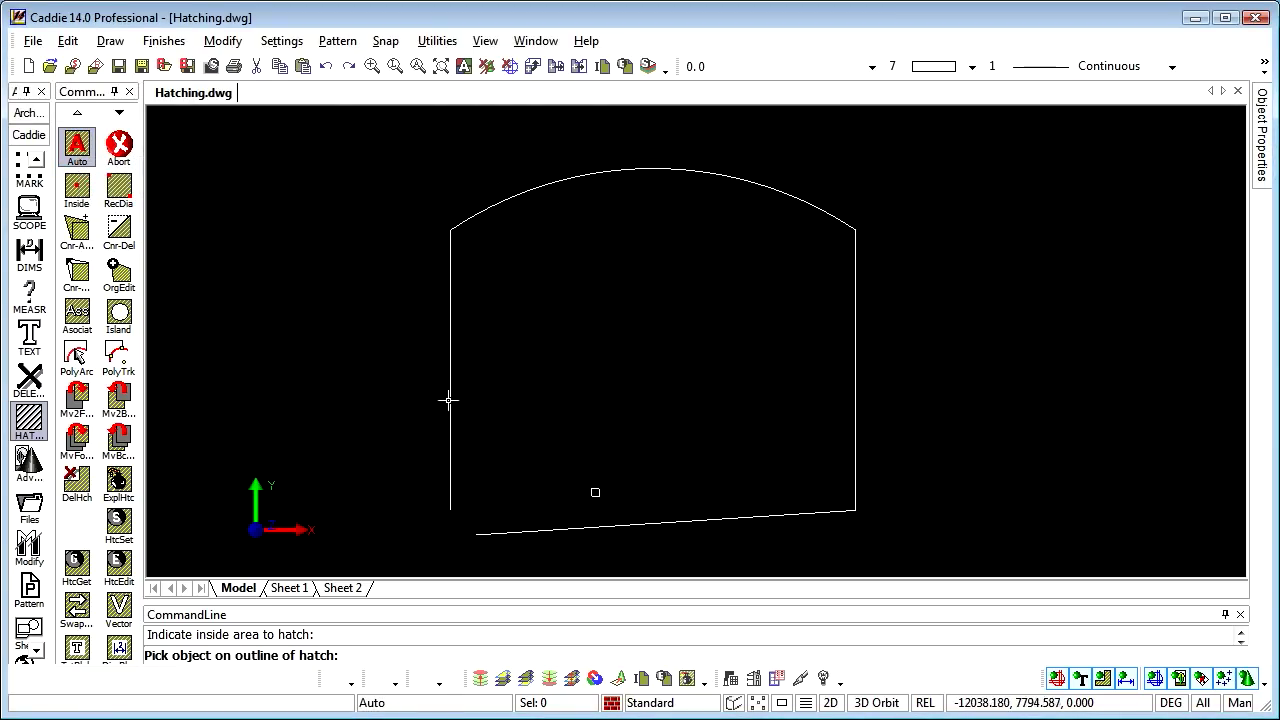
click(449, 491)
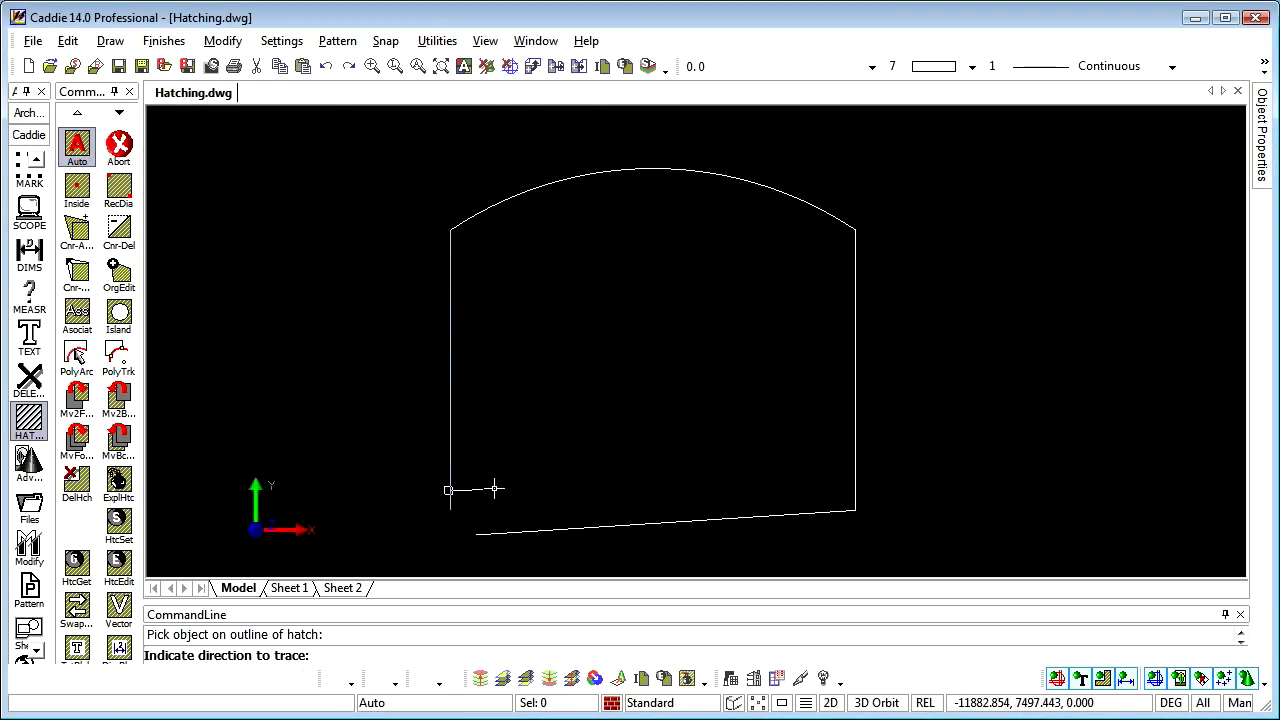
click(447, 408)
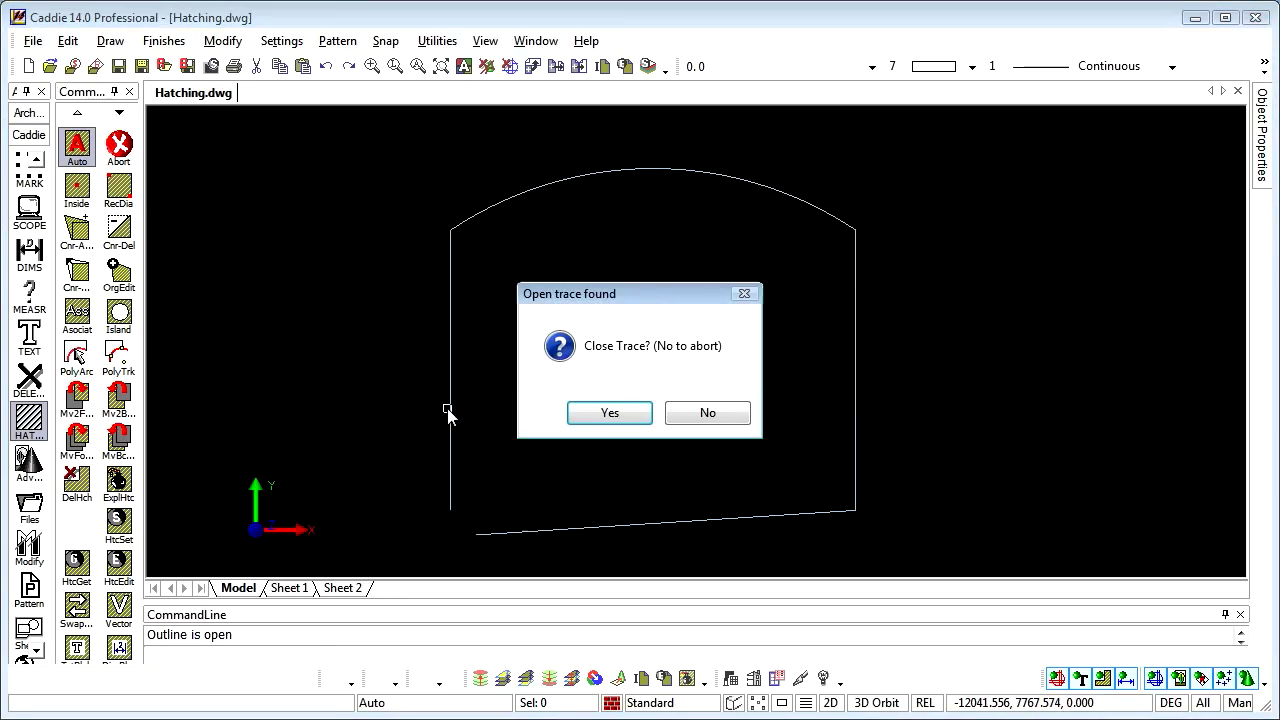
click(610, 414)
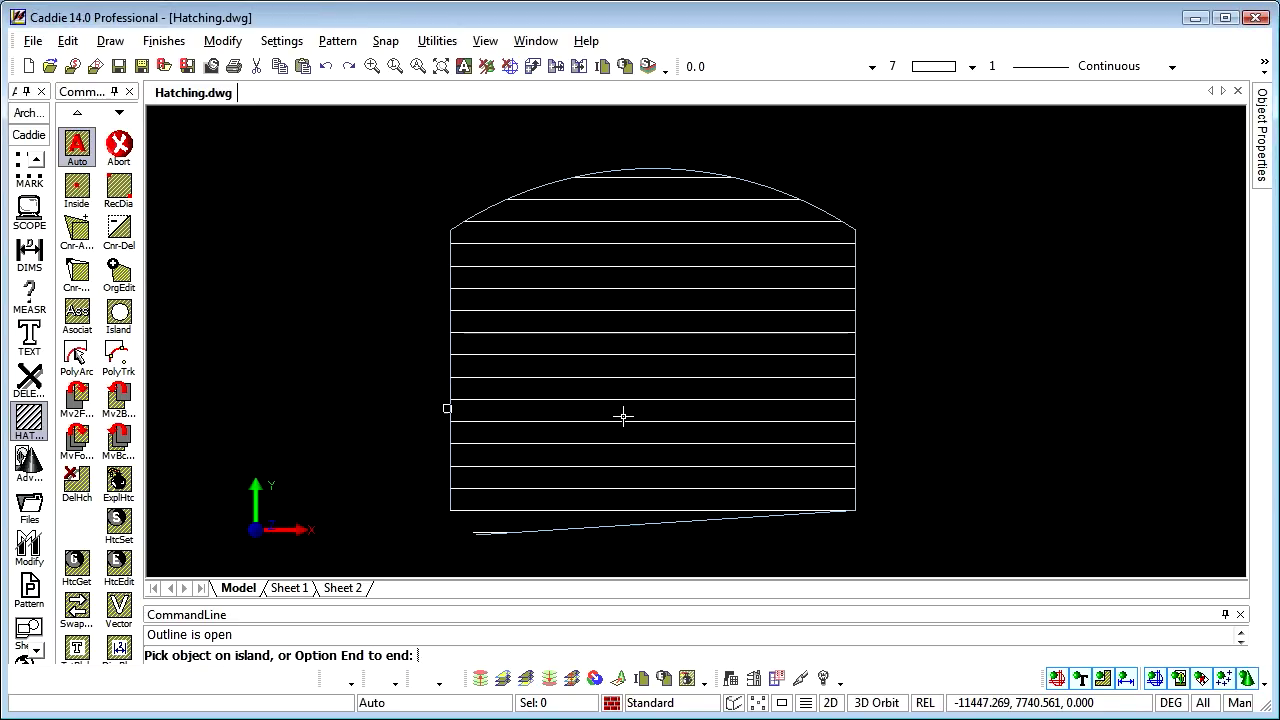